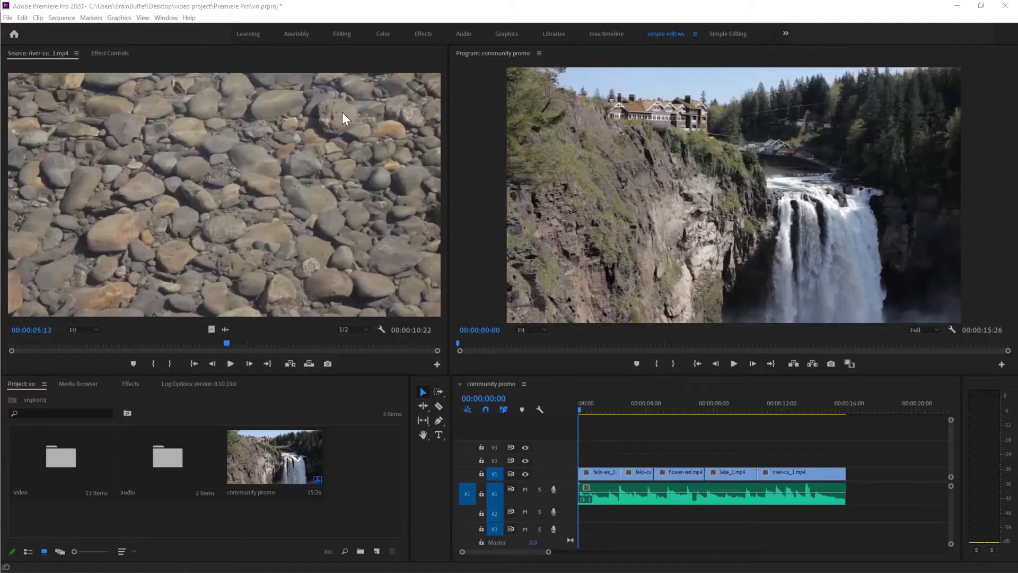
Enable muting of input during timeline recording in the Audio preferences.
left_click(23, 18)
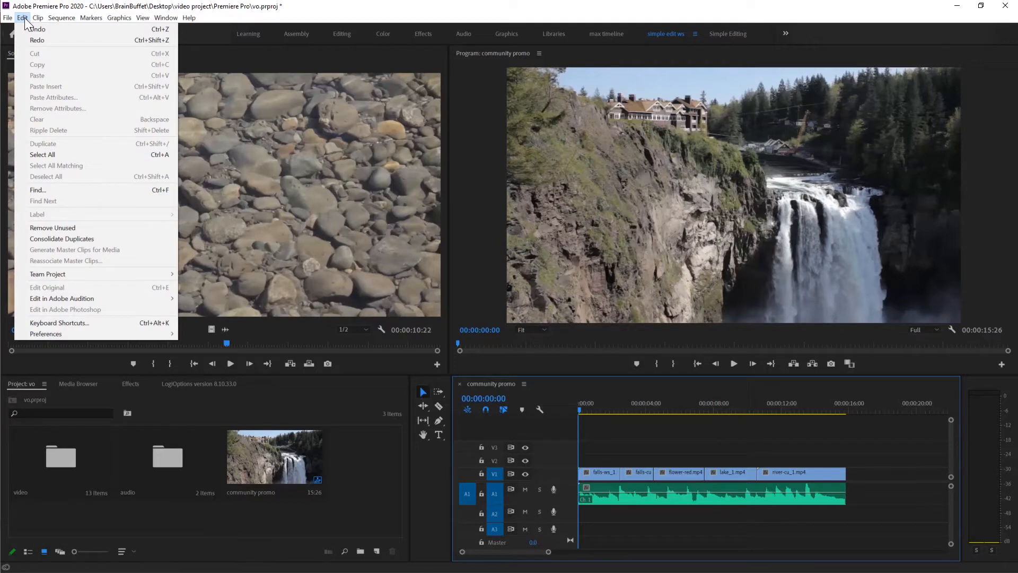
mouse_move(43, 335)
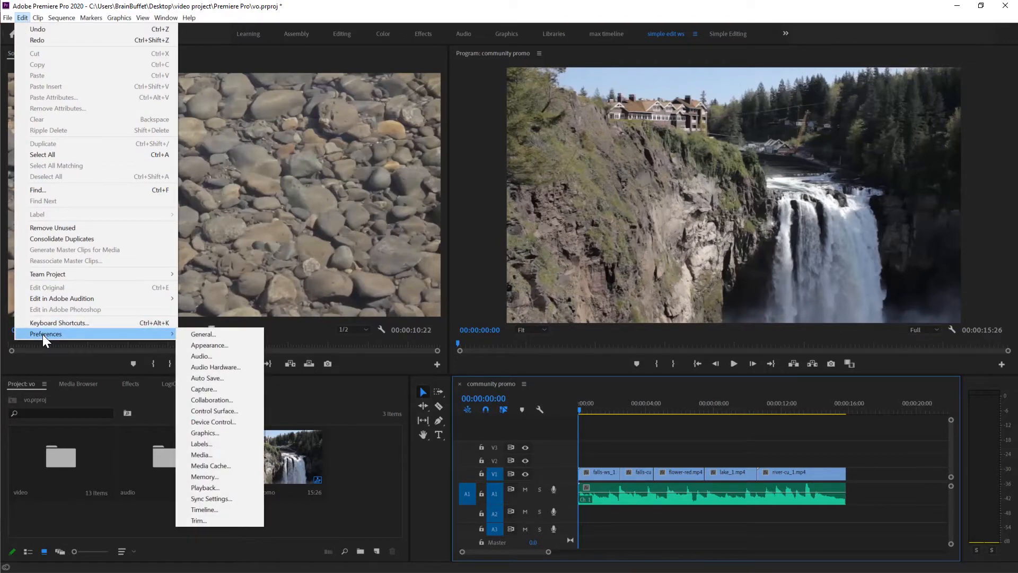
left_click(244, 354)
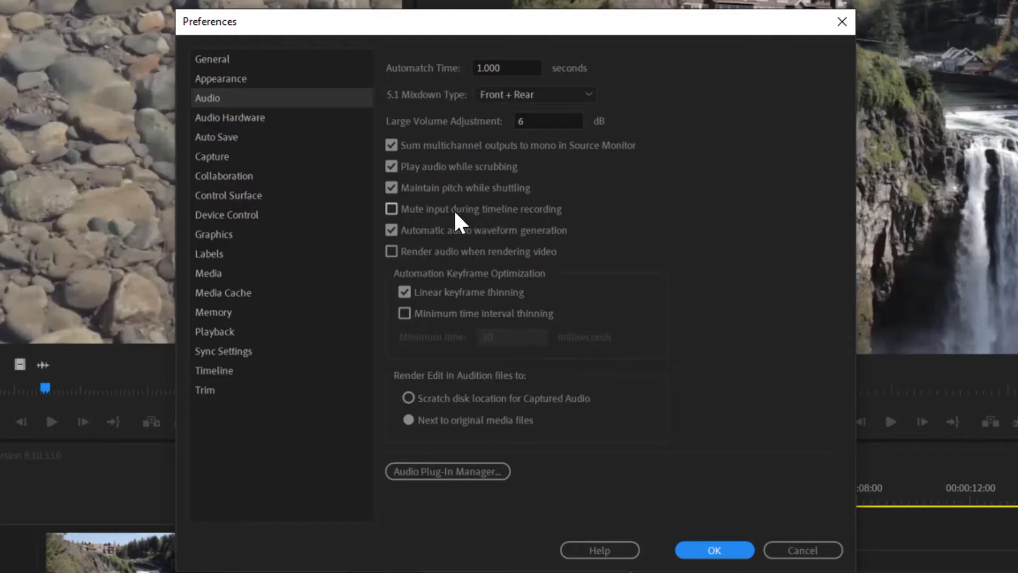
left_click(392, 209)
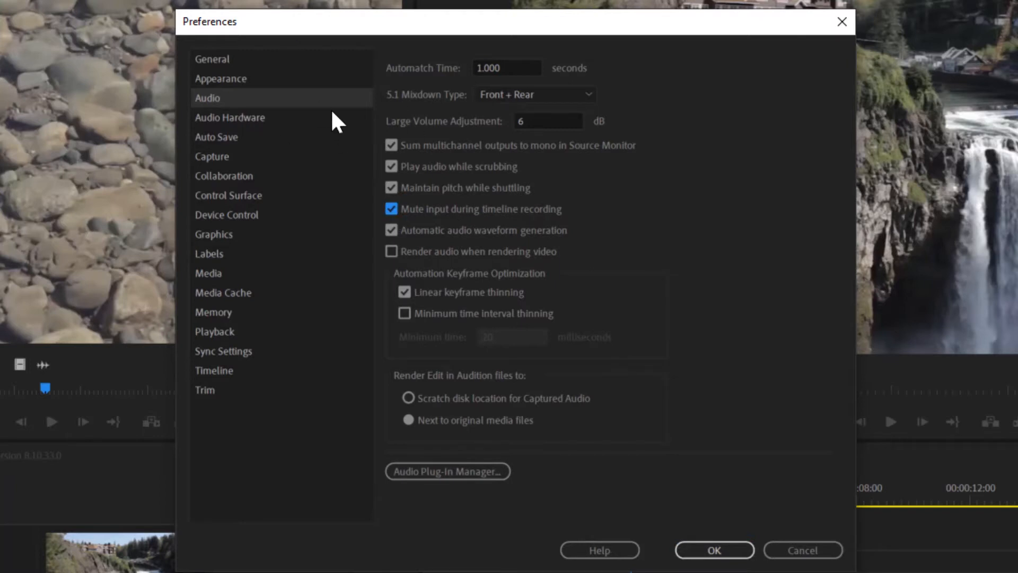
Set the Audio Hardware default input to Microphone (AT2020USB+), check the default output choices, and apply the preferences.
left_click(261, 119)
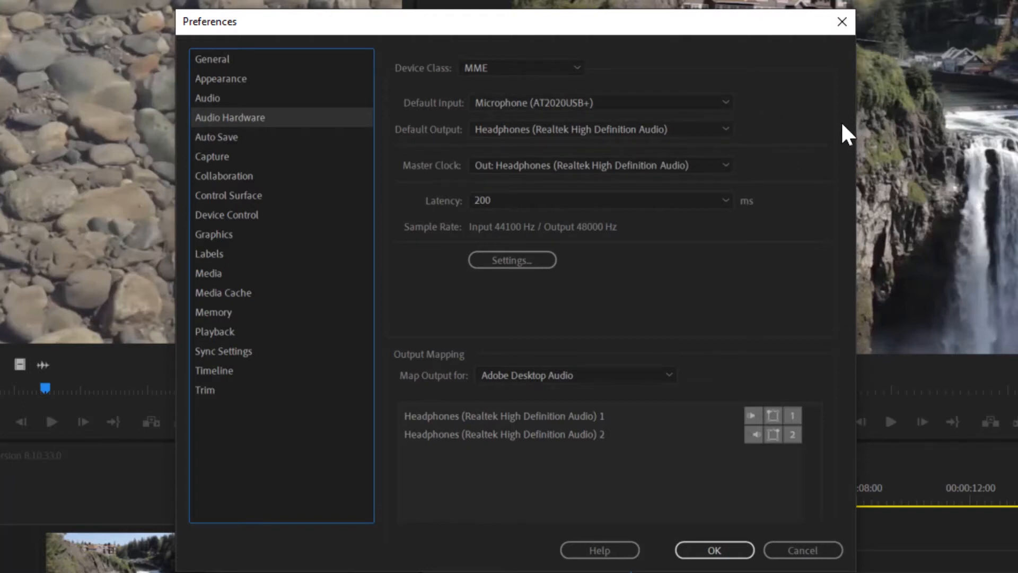
left_click(711, 102)
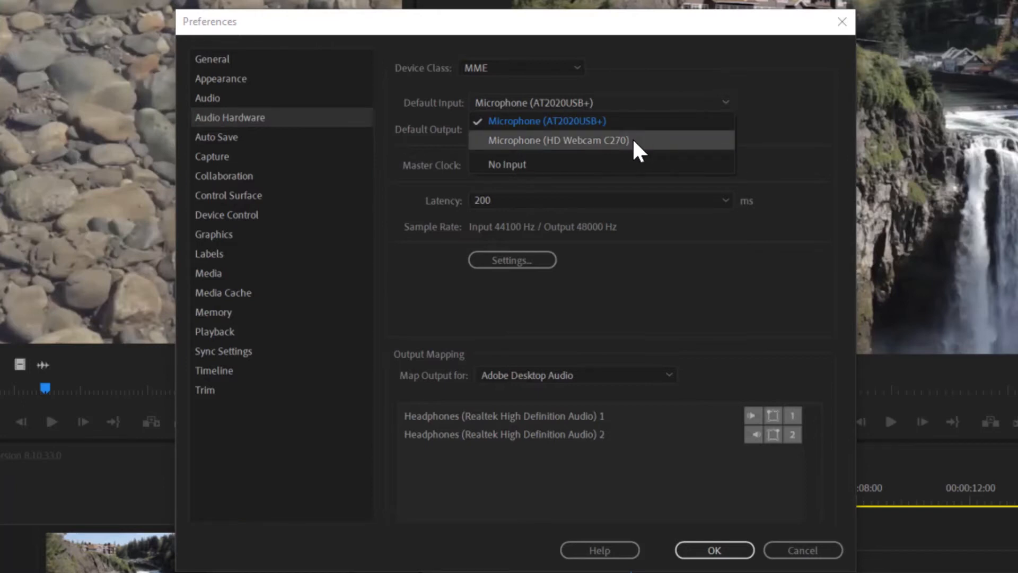
left_click(517, 121)
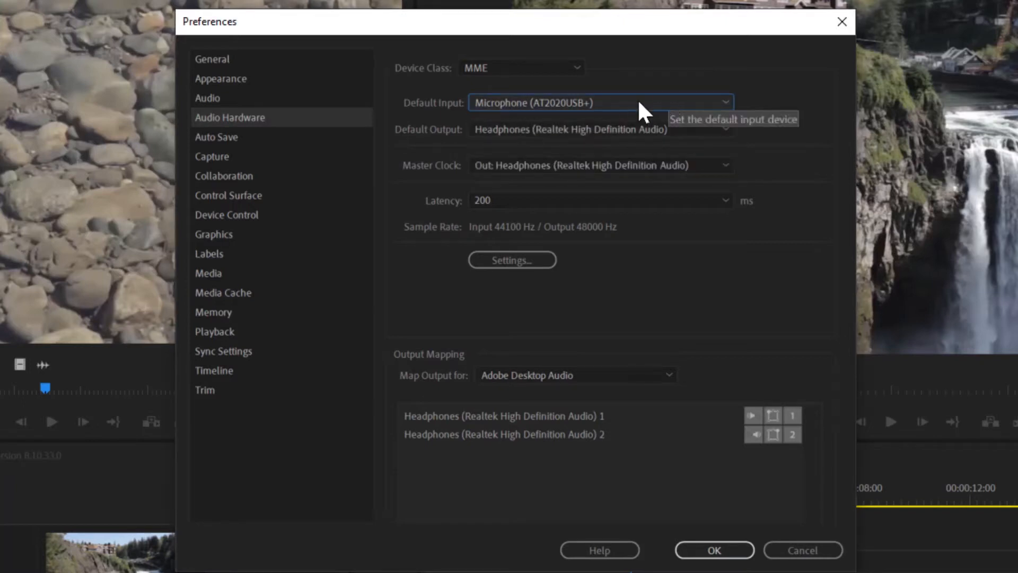
left_click(585, 128)
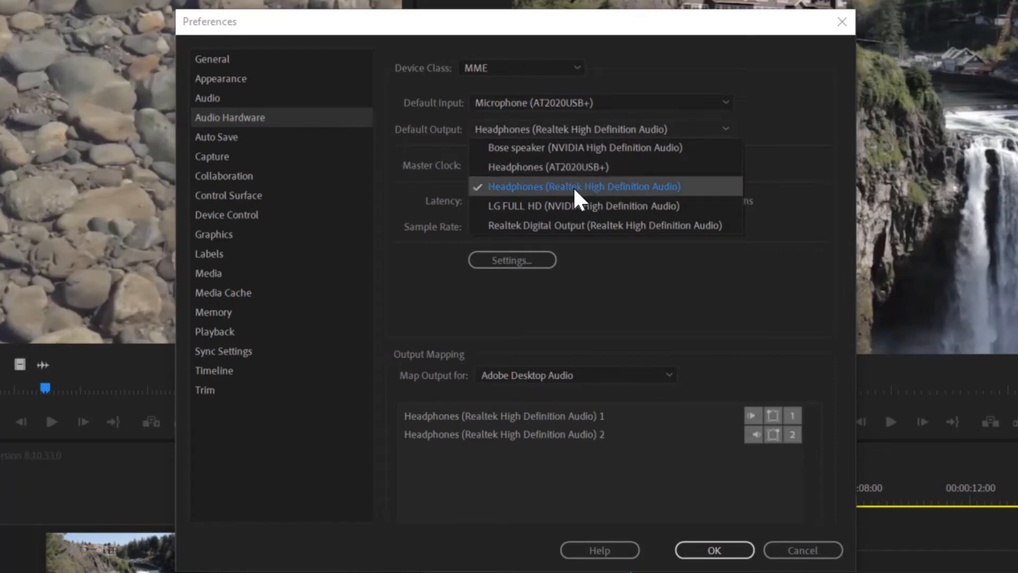
left_click(815, 167)
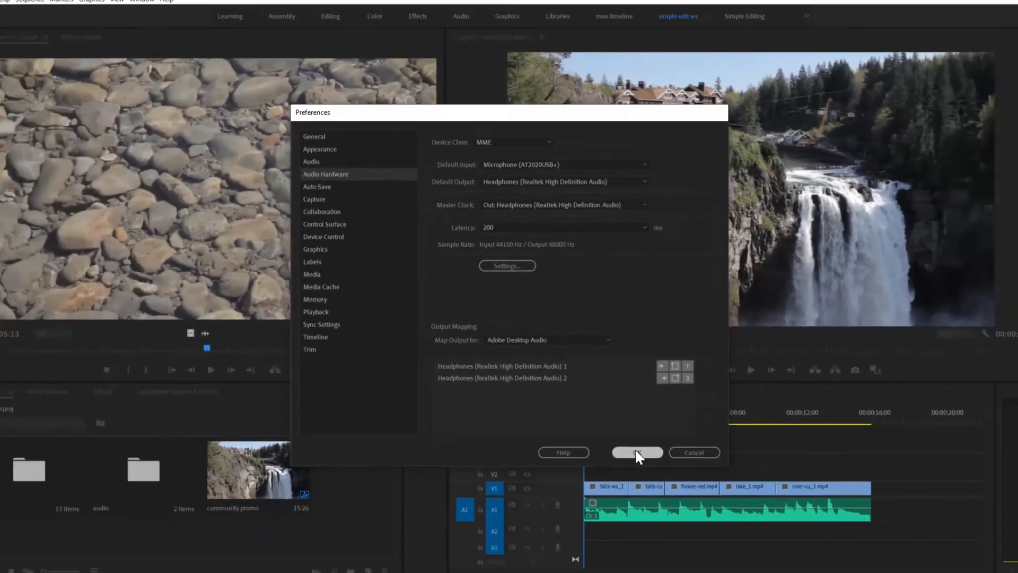
left_click(708, 548)
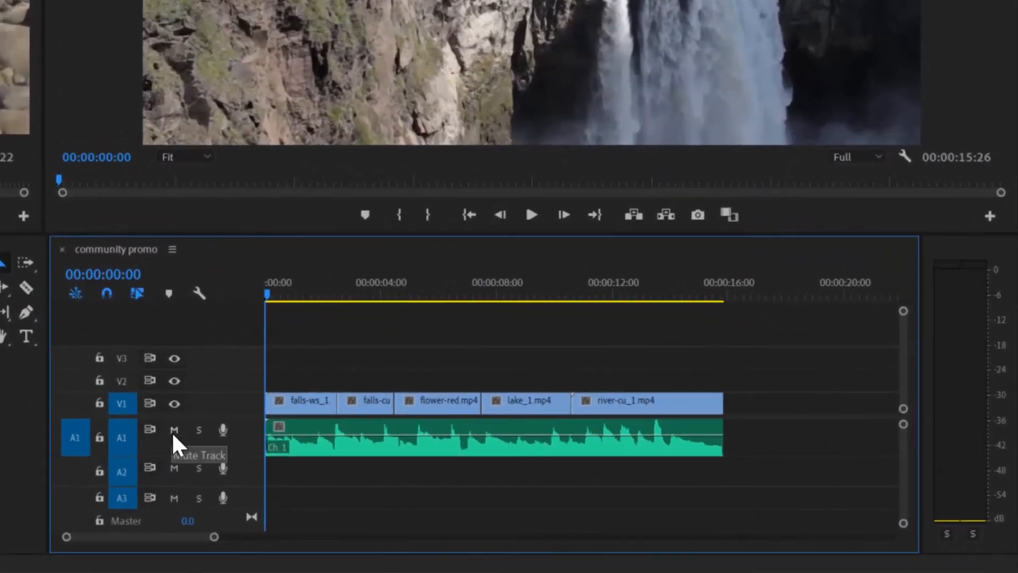
Mute audio track A1 and increase the height of track A2 so its name shows.
left_click(251, 444)
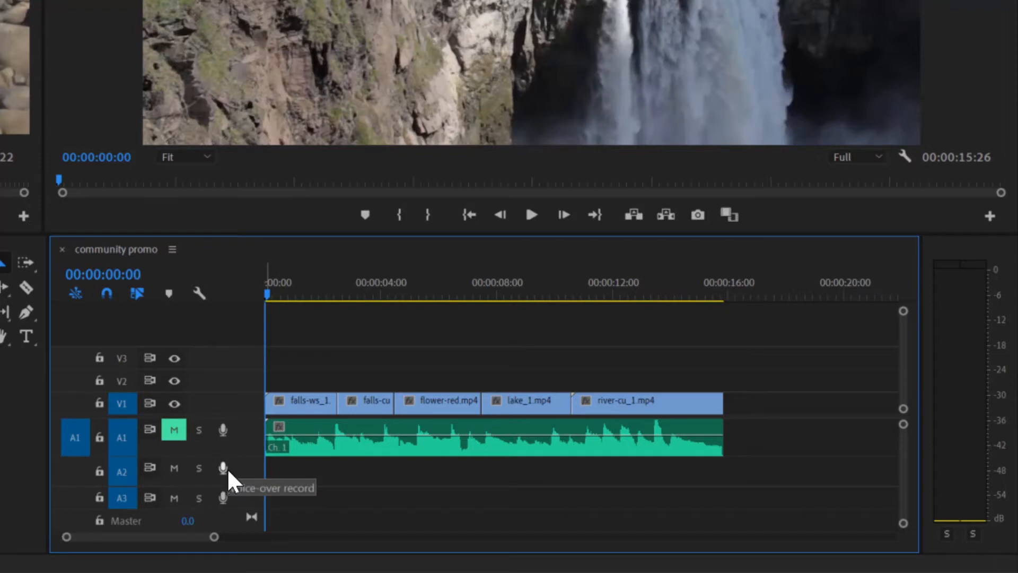
left_click_drag(208, 484, 212, 530)
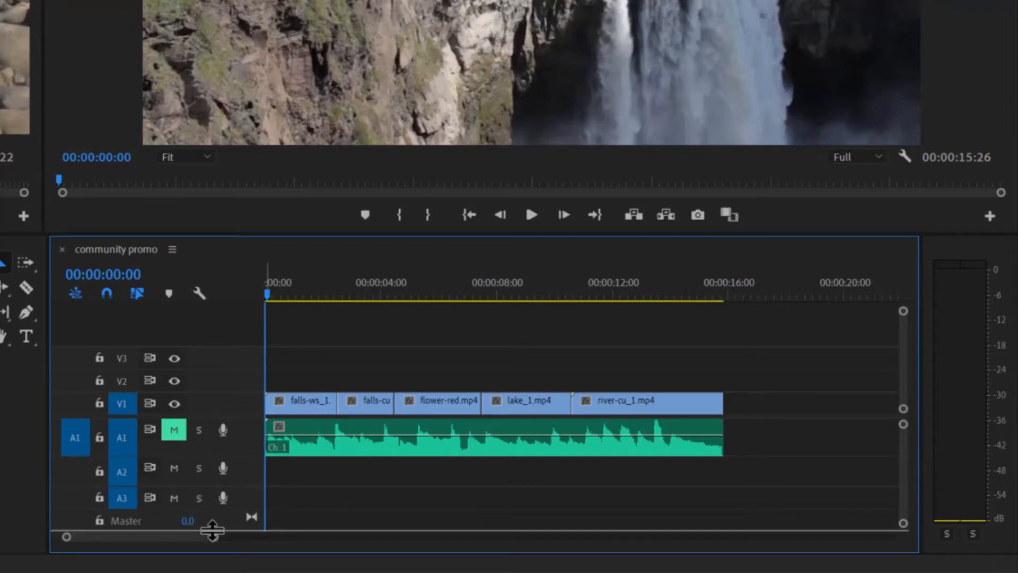
left_click_drag(216, 486, 221, 518)
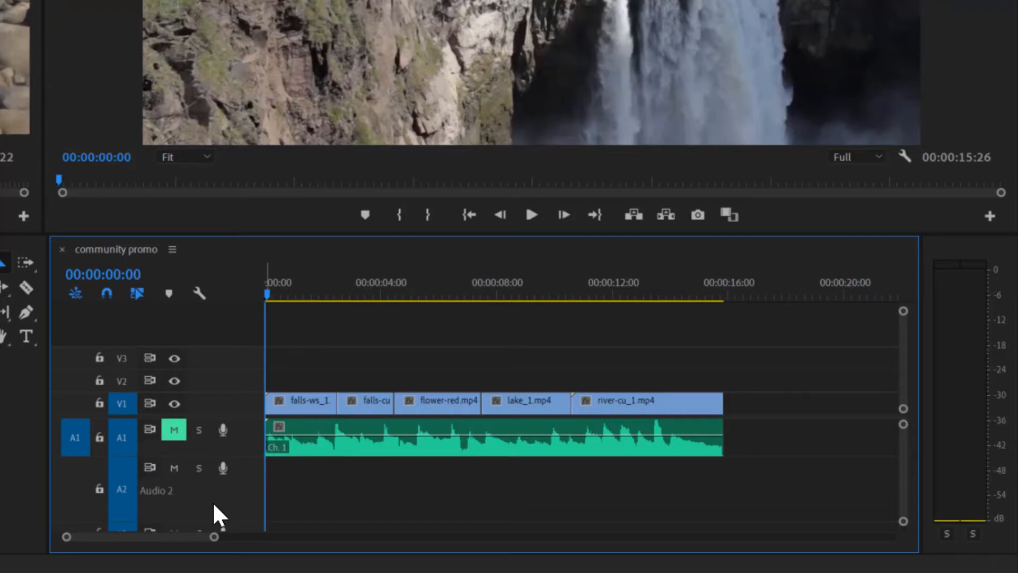
Examine the available audio track header controls in the Button Editor, including Voice-over record.
left_click(198, 295)
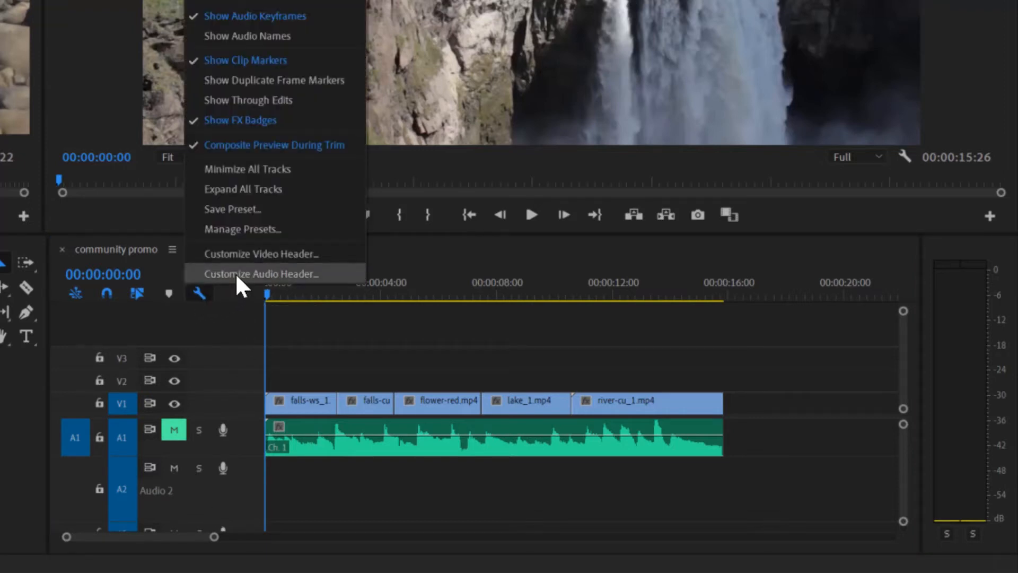
right_click(236, 484)
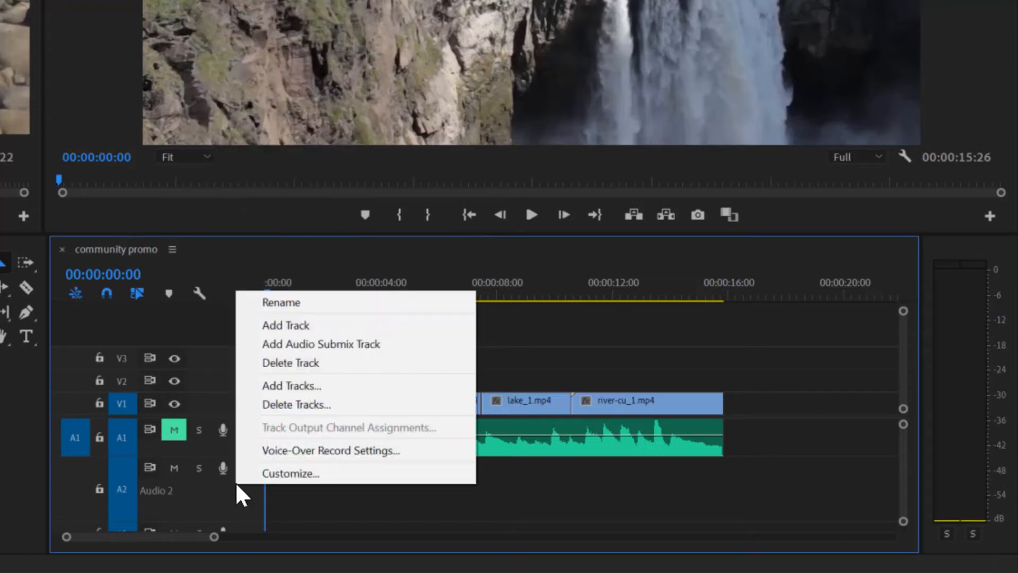
left_click(284, 474)
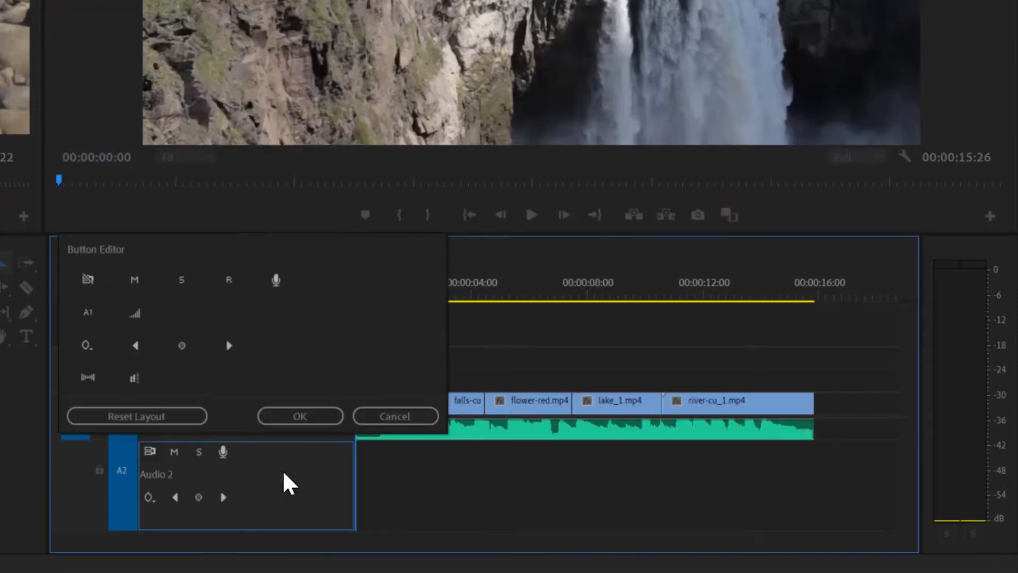
mouse_move(275, 281)
left_mouse_down()
mouse_move(245, 446)
mouse_move(277, 281)
left_mouse_up()
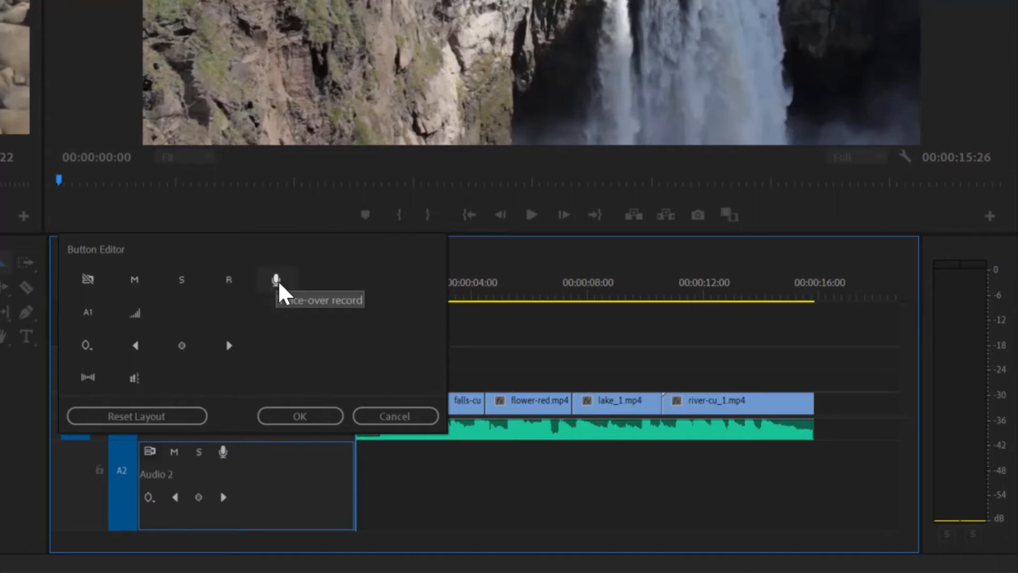
left_click(393, 419)
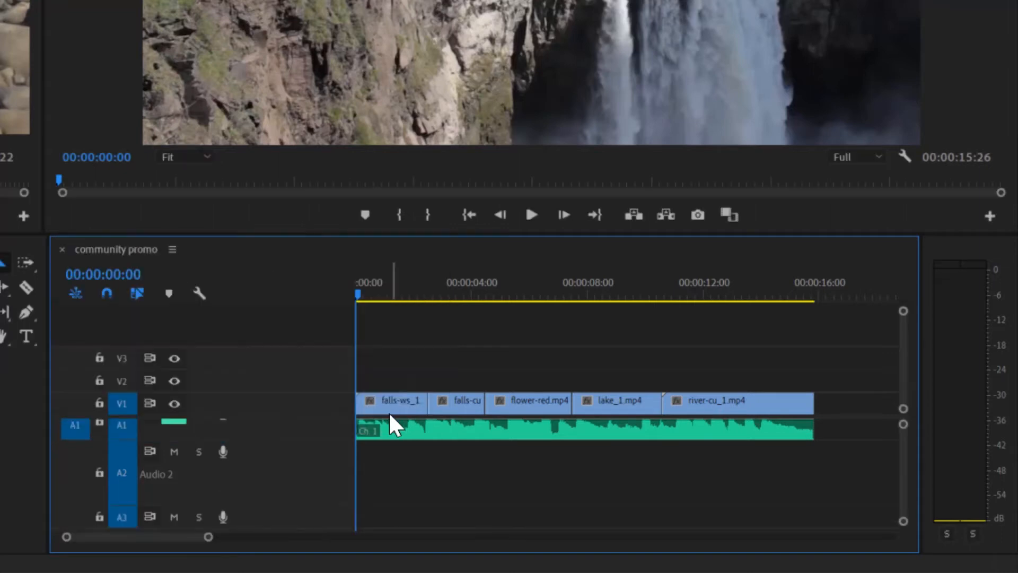
Record a voice-over on track A2 starting at 00:00:02:15 and stop at about 00:00:07:15.
left_click_drag(329, 291, 337, 291)
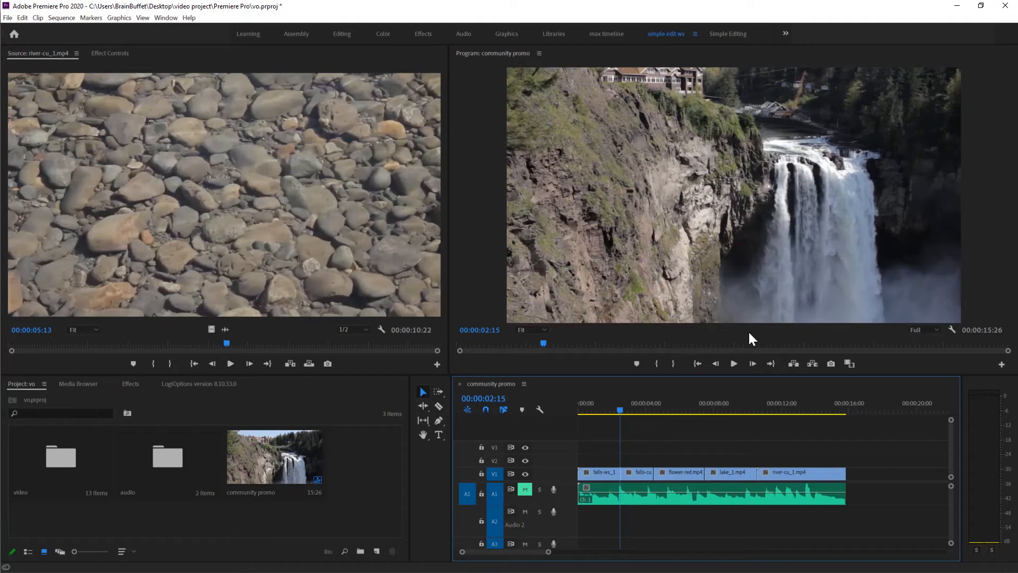
left_click(554, 512)
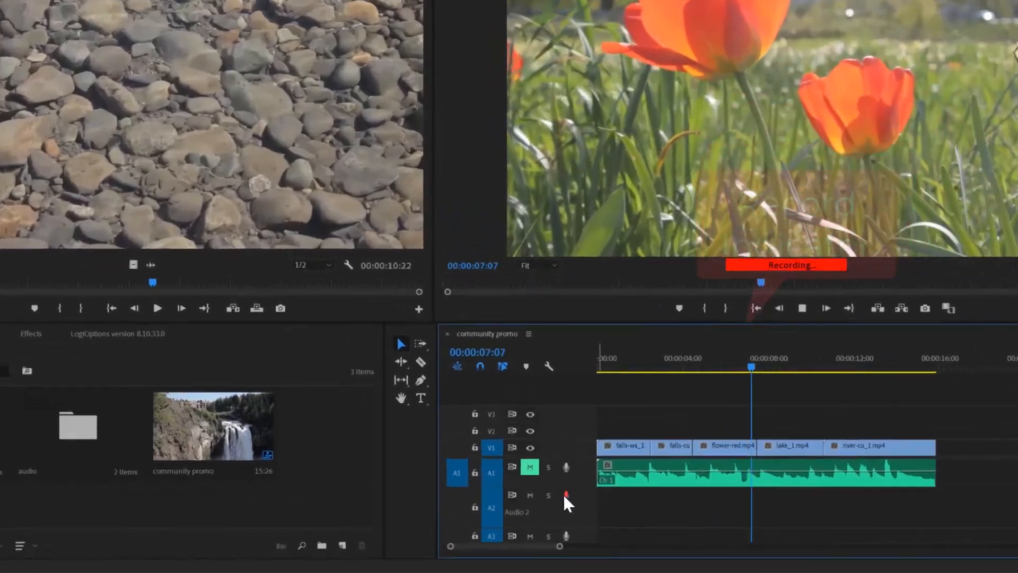
left_click(554, 511)
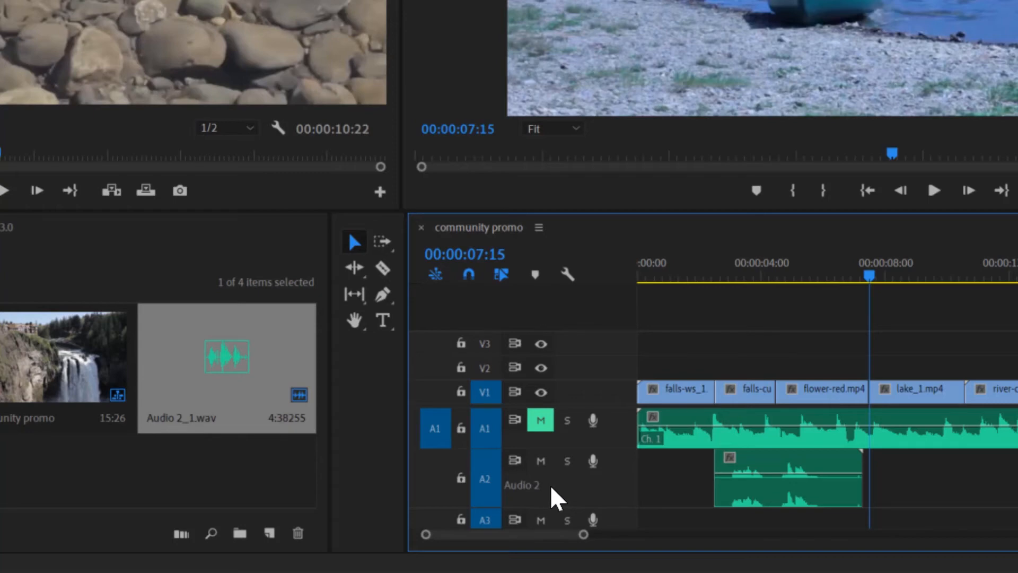
Trim the recorded voice-over clip on Audio 2 and reposition it to start about two seconds into the sequence.
left_click_drag(861, 477, 830, 478)
left_click_drag(721, 462, 747, 474)
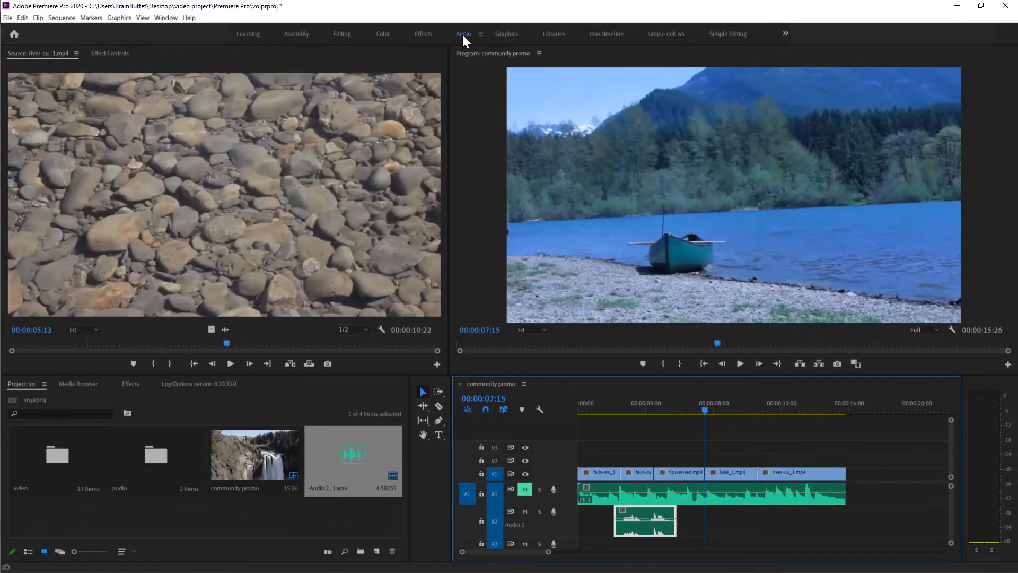
Switch to the Audio workspace and tag the voice-over clip as Dialogue in Essential Sound.
left_click(463, 34)
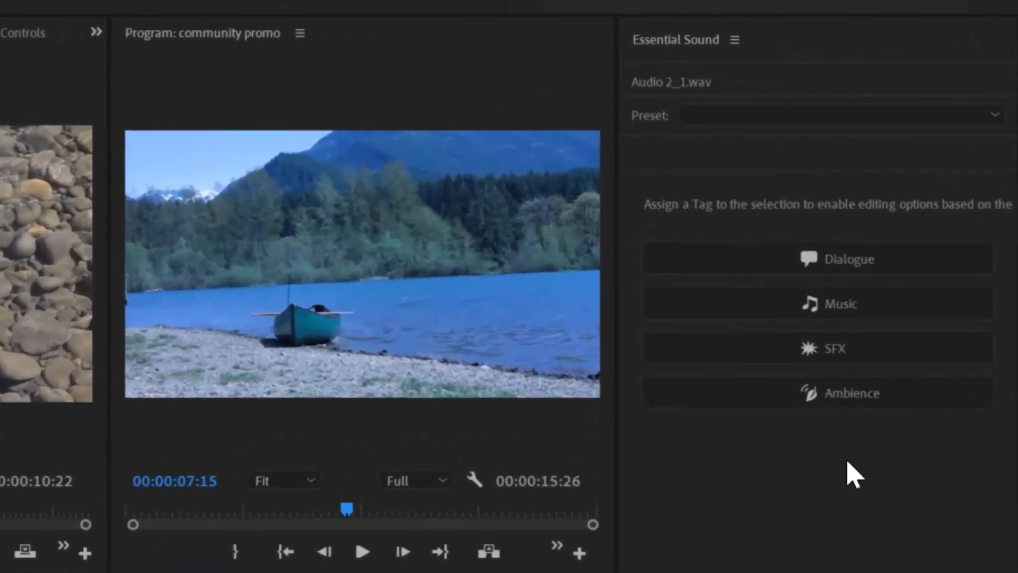
left_click(847, 262)
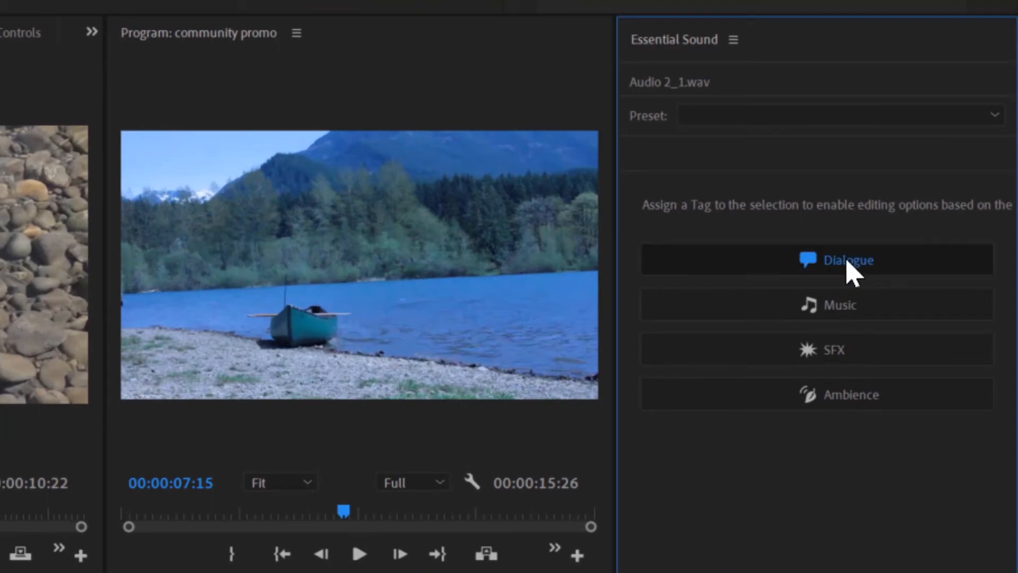
left_click(846, 261)
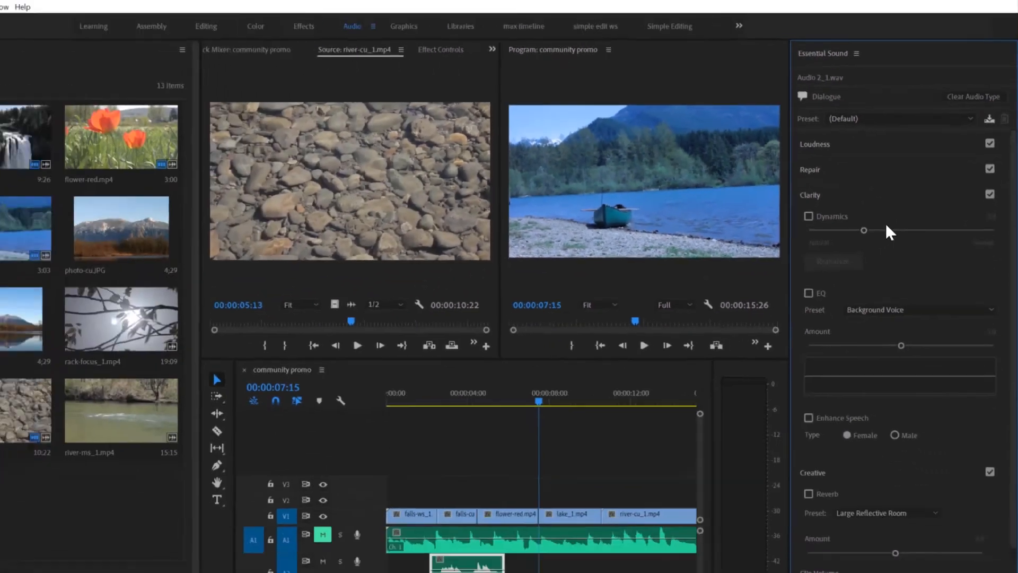
Tag the music clip on A1 as Music and generate ducking keyframes for it against dialogue.
left_click_drag(578, 348, 523, 350)
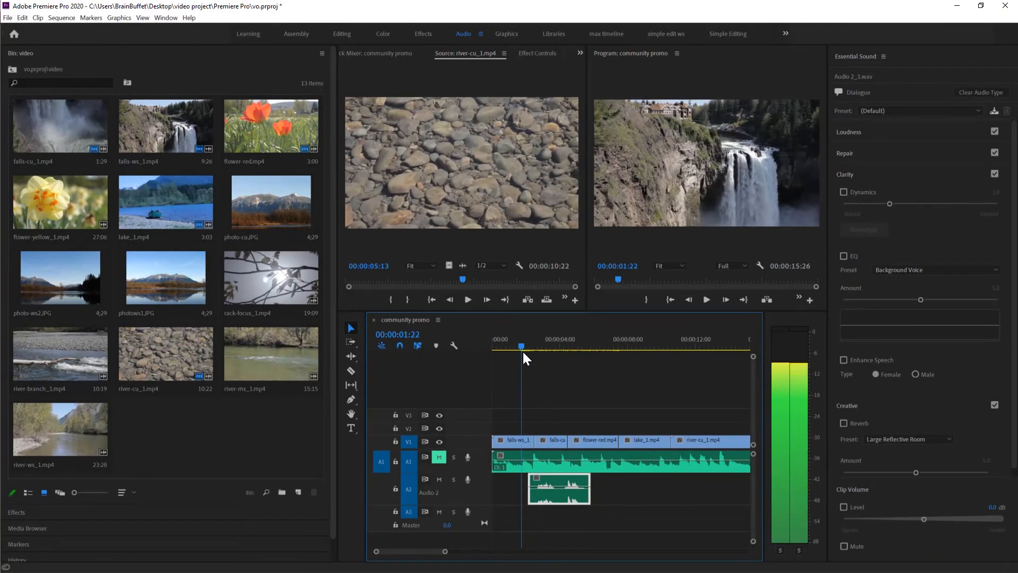
left_click(623, 463)
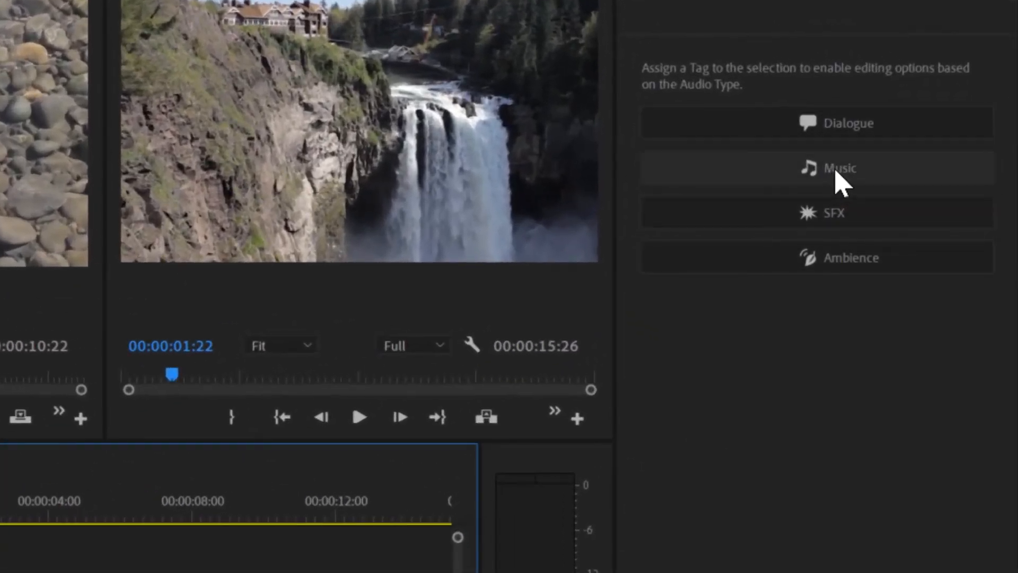
left_click(836, 170)
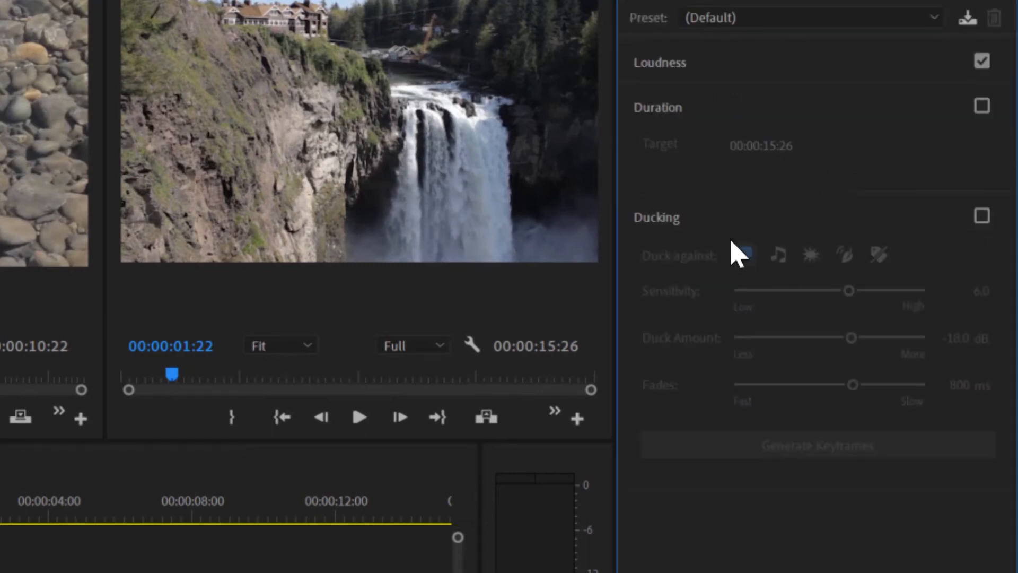
left_click(981, 217)
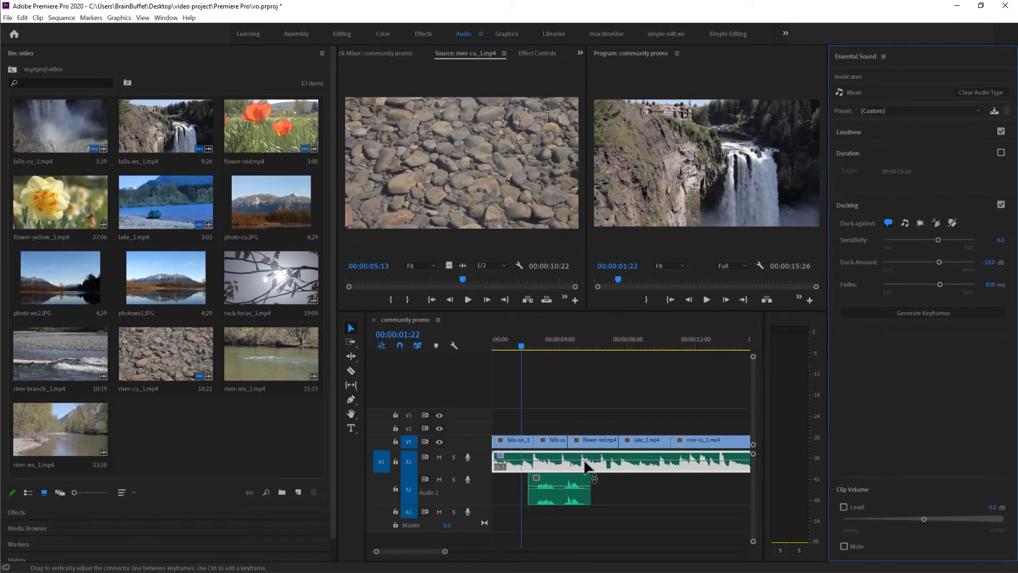
left_click(926, 312)
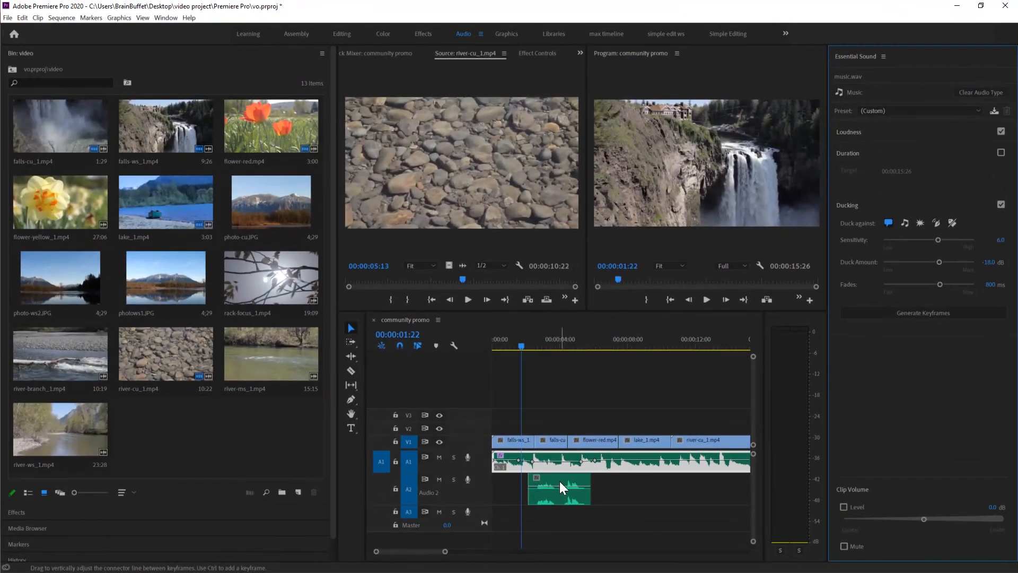
Move the voice-over clip to start at about seven seconds and regenerate the ducking keyframes on the music clip.
left_click_drag(561, 487, 646, 491)
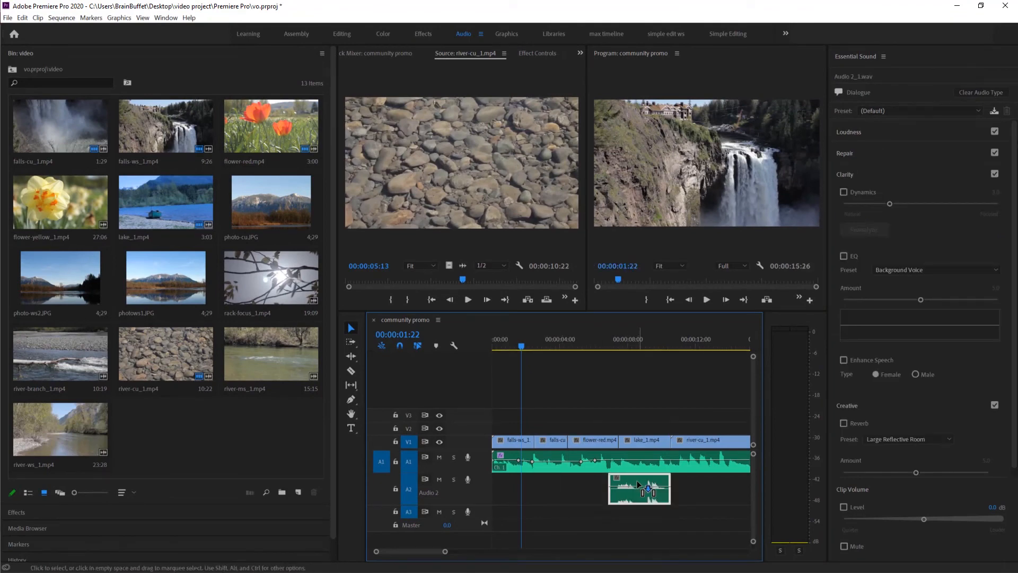
left_click(706, 461)
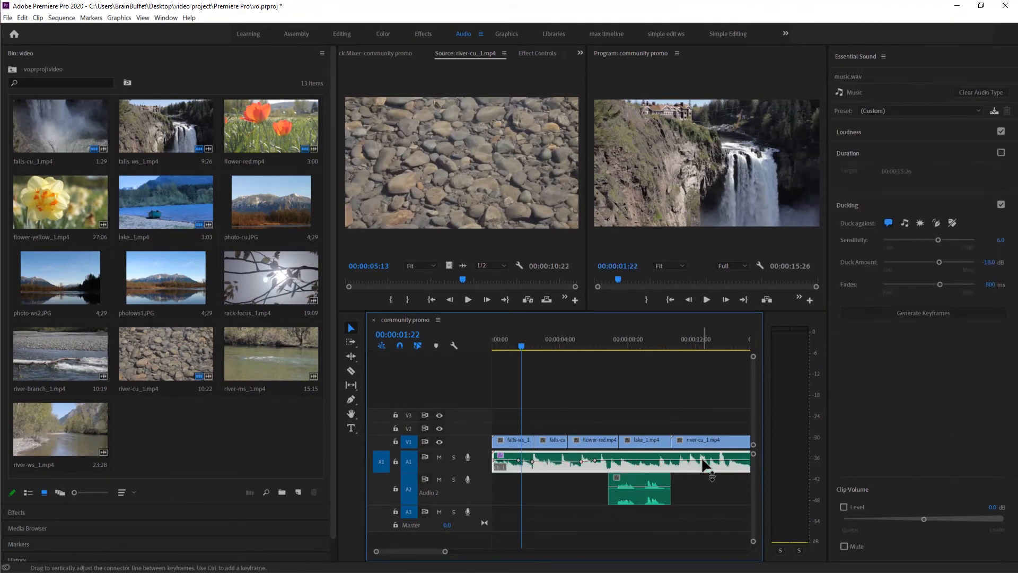
left_click(909, 313)
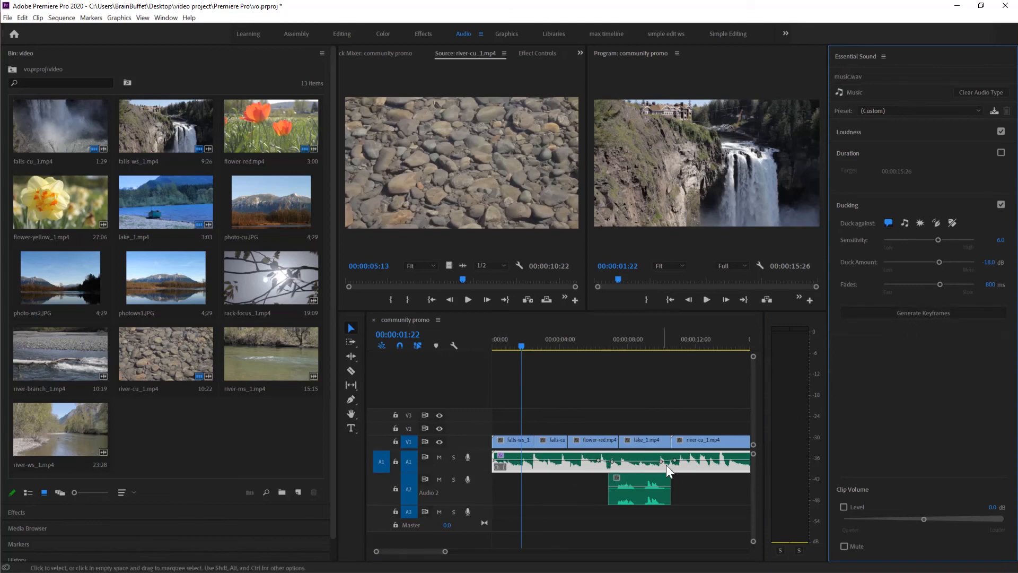
left_click(686, 488)
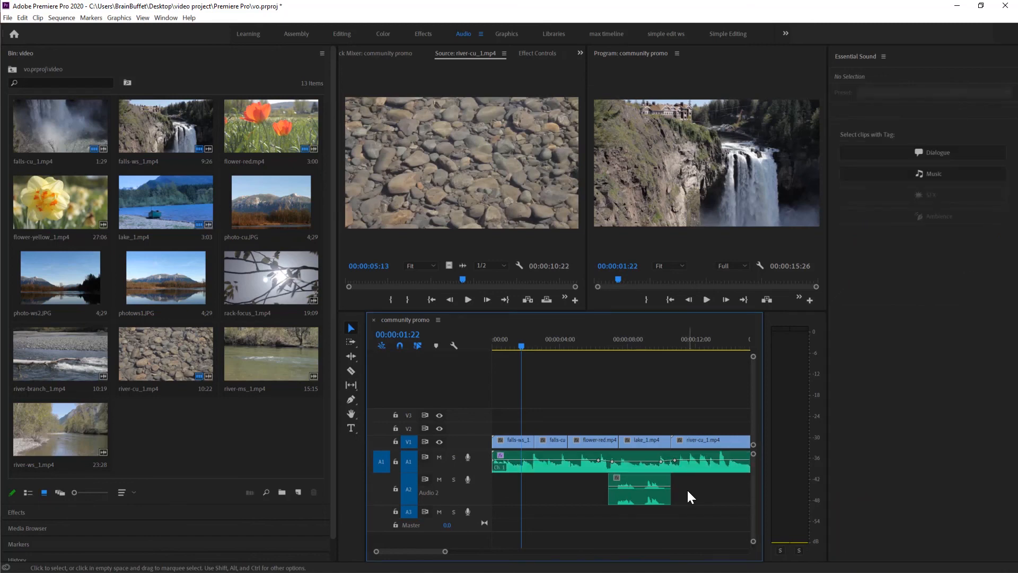